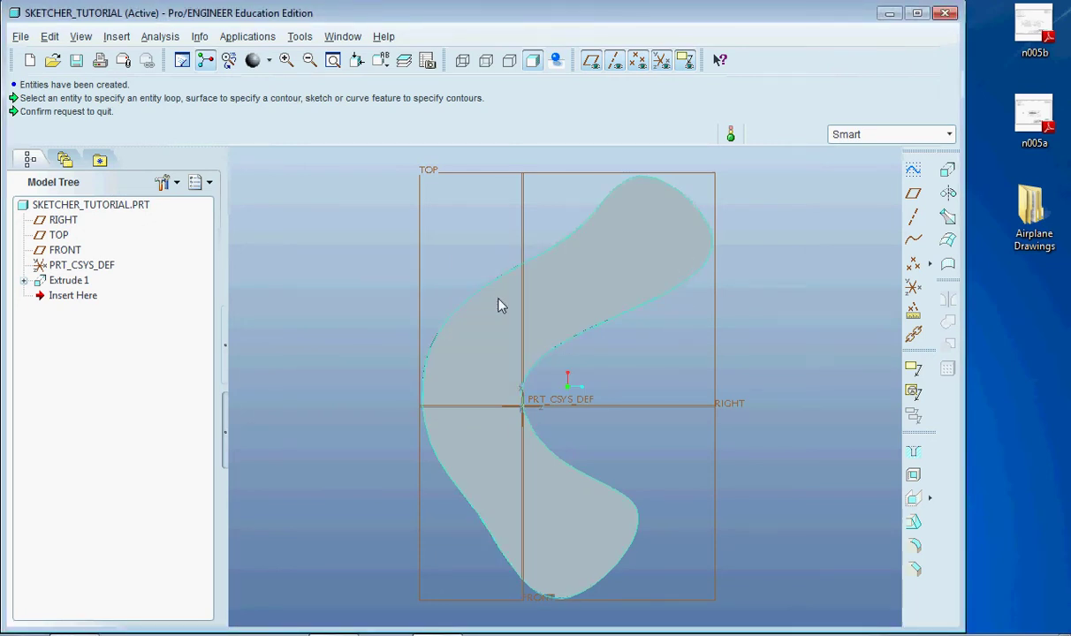
Orbit the part into an oblique 3-D view, briefly starting and cancelling a new sketch
mouse_move(572, 299)
middle_down()
mouse_move(651, 282)
mouse_move(634, 251)
mouse_move(686, 289)
mouse_move(792, 277)
middle_up()
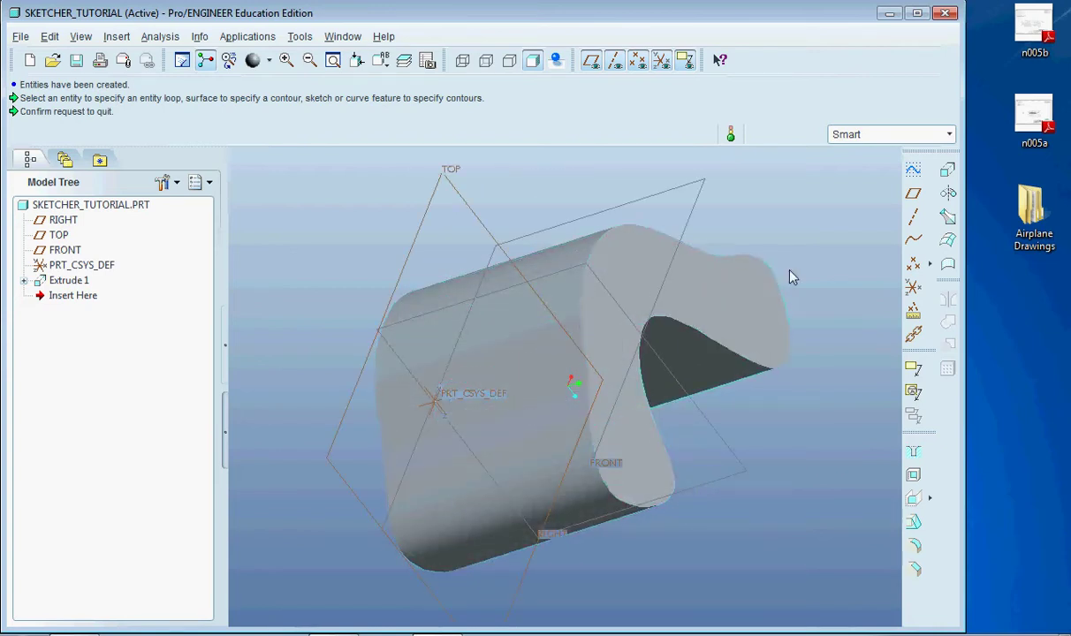
mouse_move(794, 353)
middle_down()
mouse_move(614, 322)
mouse_move(586, 328)
mouse_move(740, 323)
mouse_move(636, 345)
mouse_move(689, 349)
mouse_move(665, 399)
mouse_move(726, 350)
middle_up()
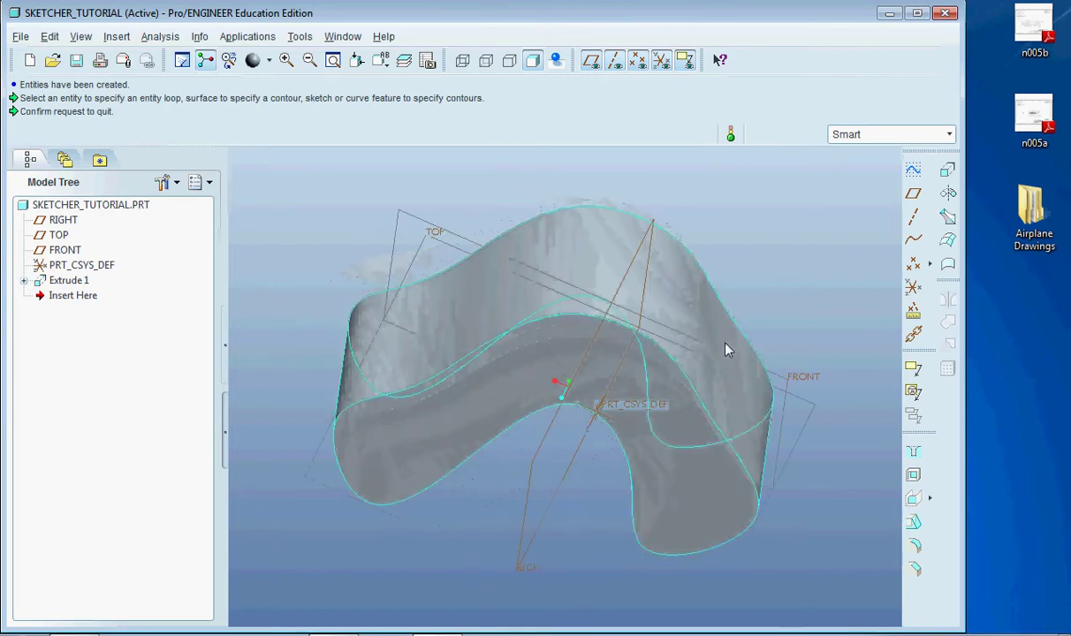
click(913, 193)
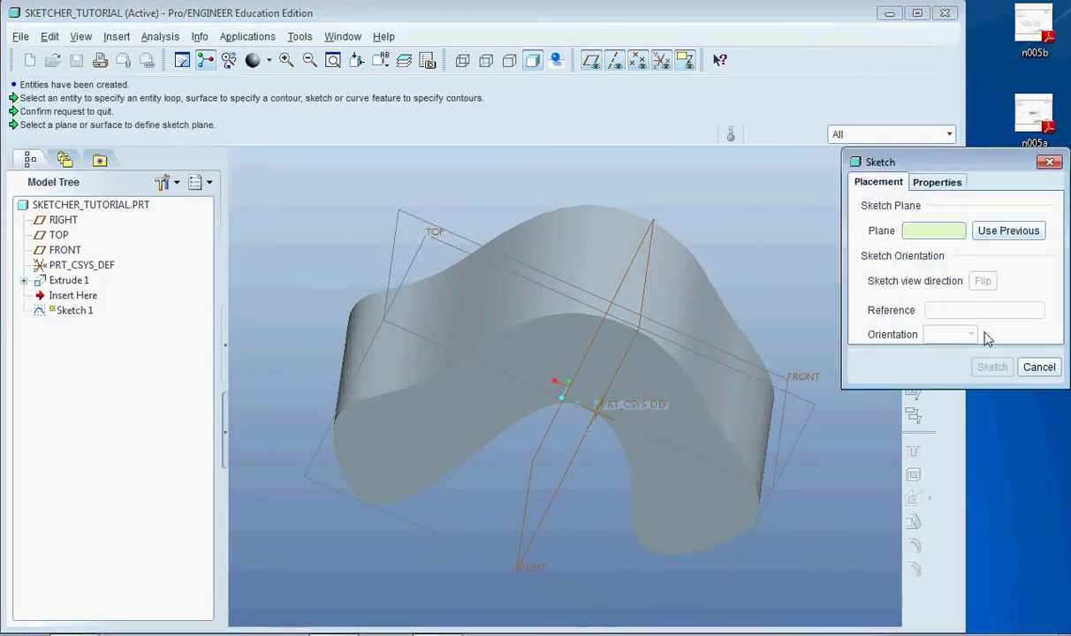
click(1040, 366)
Keep orbiting the solid to view its underside and then back toward the top
mouse_move(633, 390)
middle_down()
mouse_move(574, 383)
mouse_move(610, 302)
mouse_move(662, 360)
mouse_move(624, 425)
mouse_move(617, 394)
middle_up()
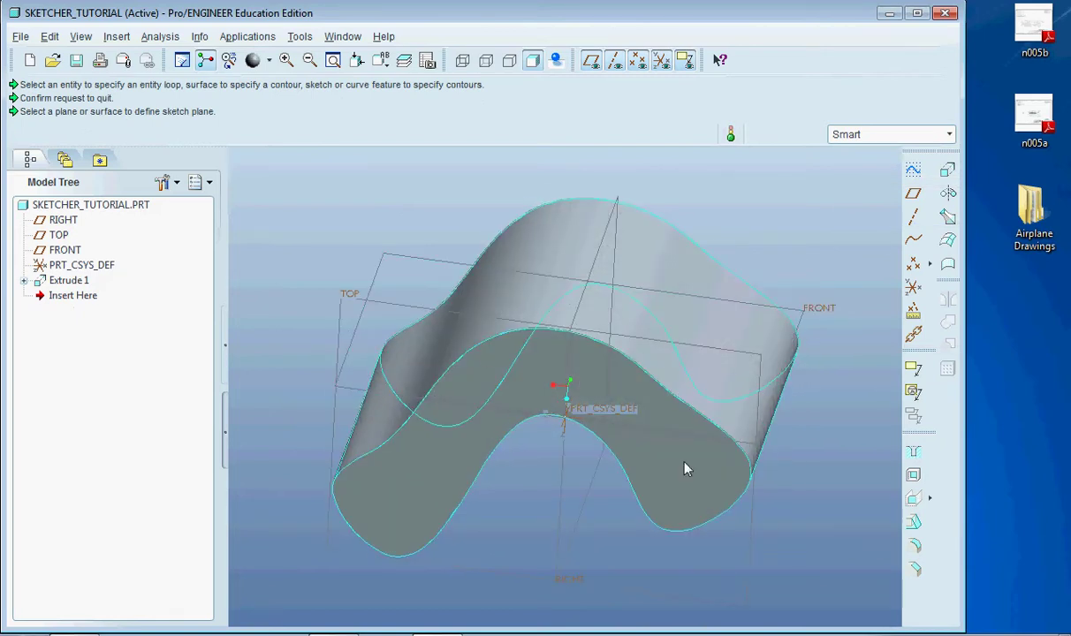
middle_drag(642, 509, 641, 431)
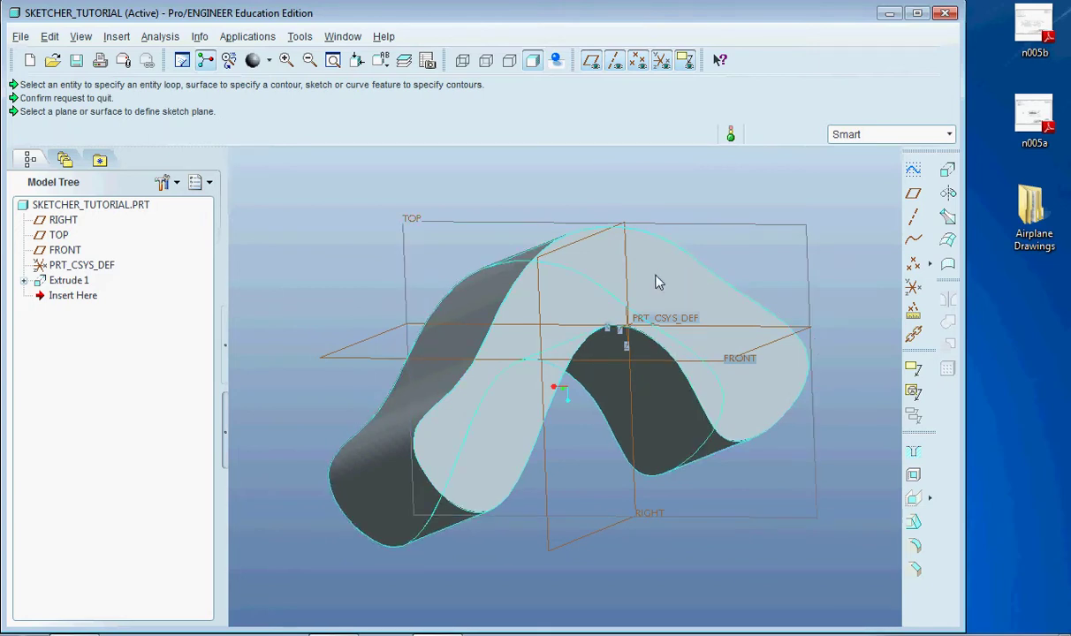
middle_drag(618, 336, 570, 408)
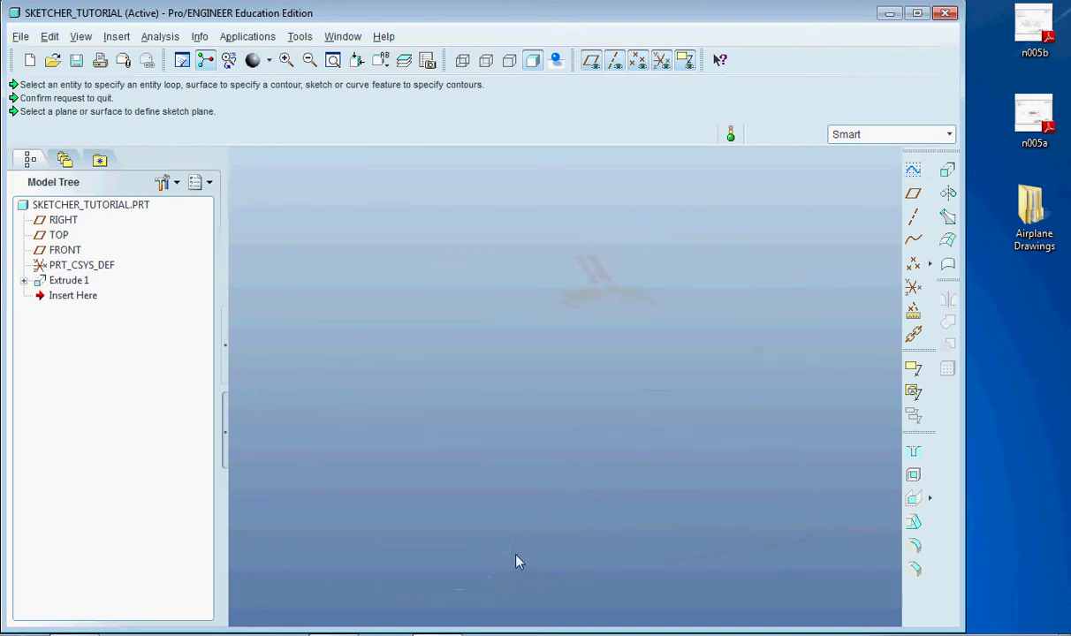
Place a new sketch on the TOP datum plane with RIGHT as reference, viewed flat
click(915, 171)
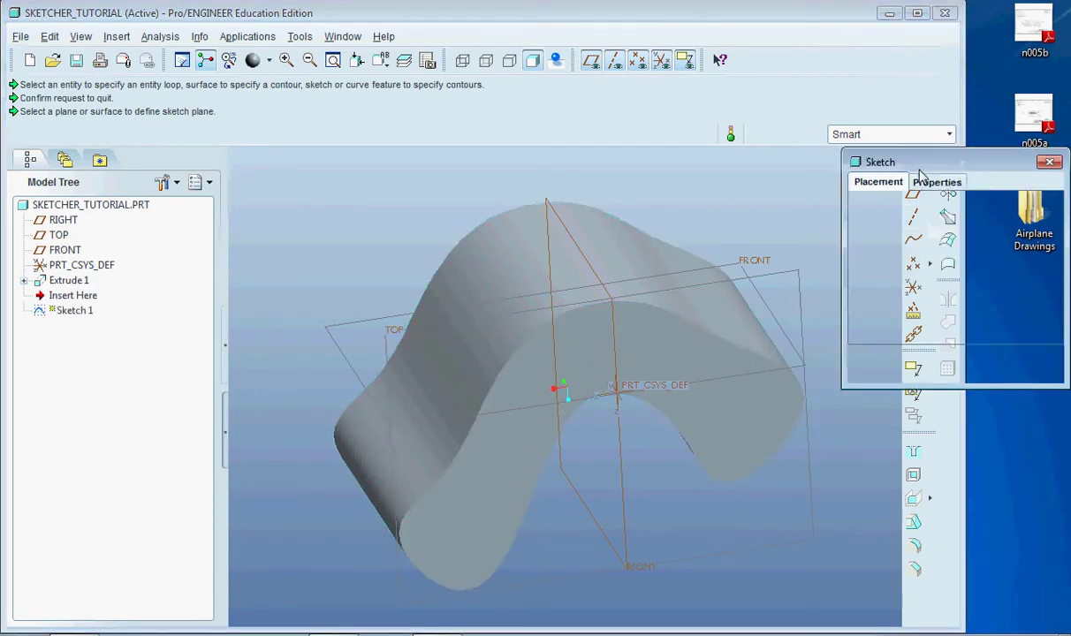
click(698, 270)
click(992, 367)
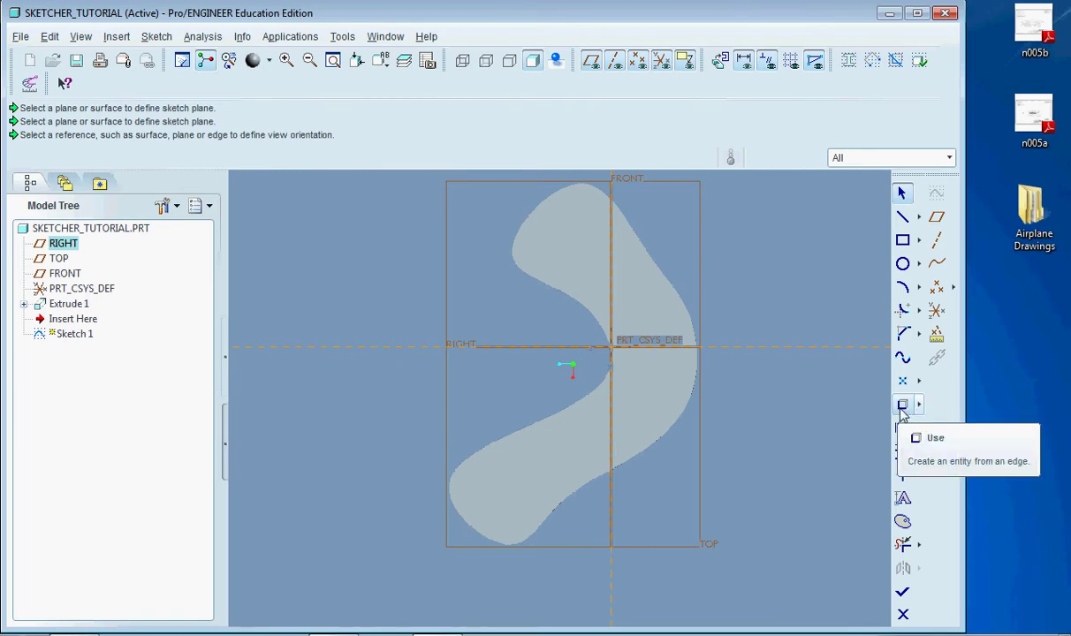
Copy the upper, lower-left and right outer edges with Use Edge, re-picking the right edge after an undo
click(902, 405)
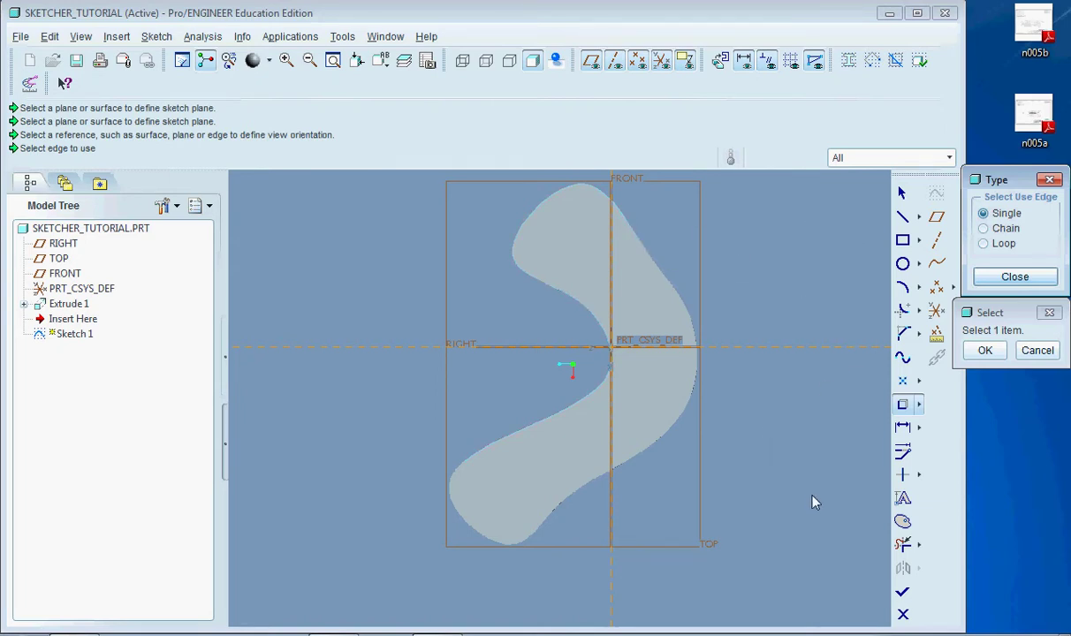
click(622, 216)
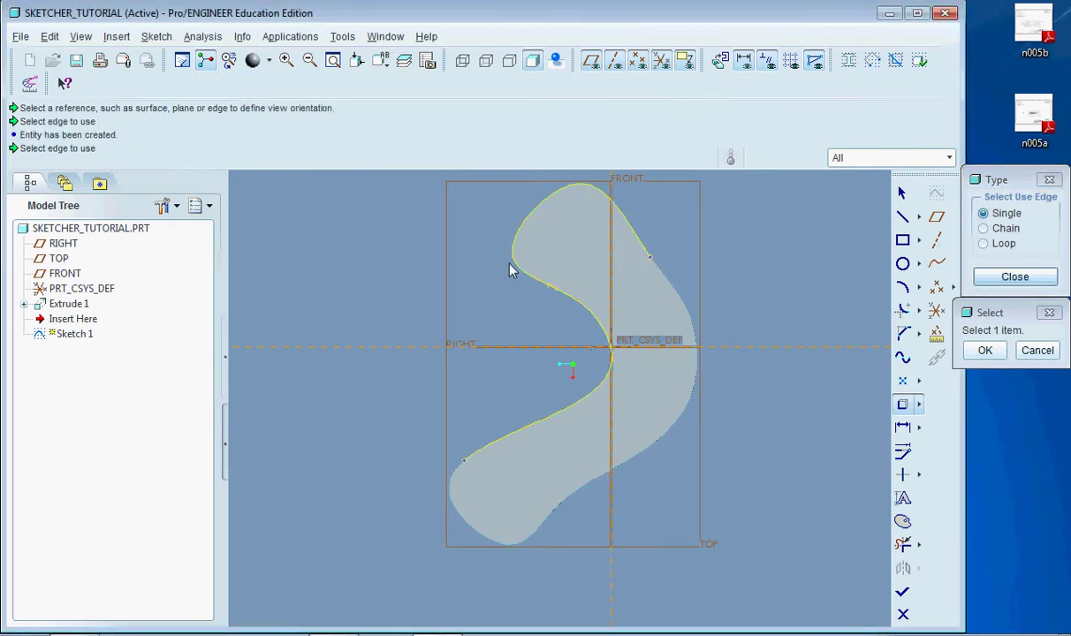
click(471, 465)
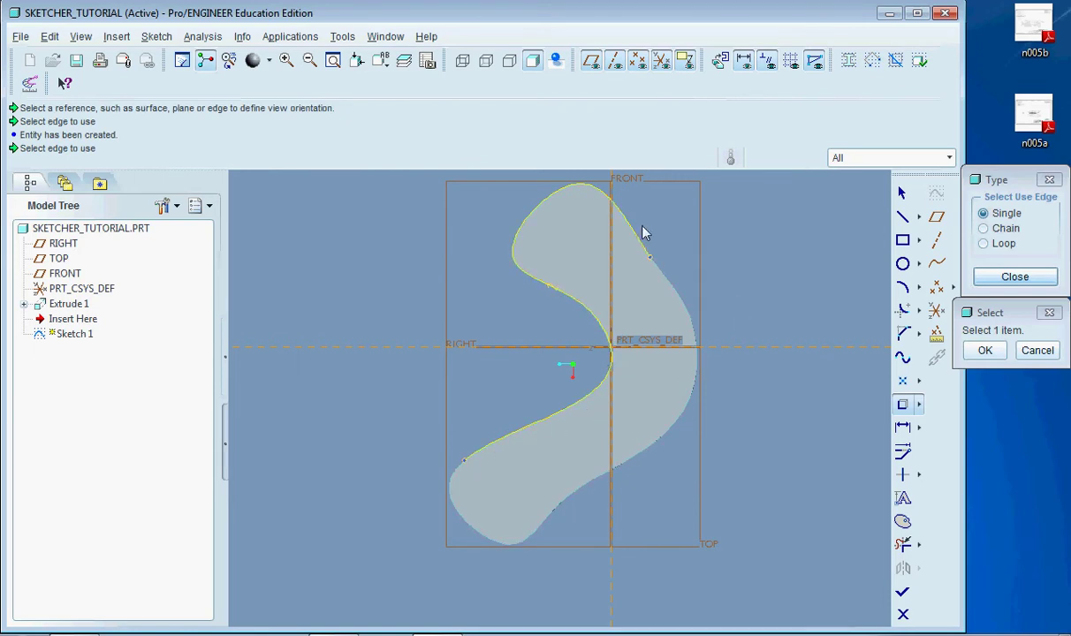
click(675, 290)
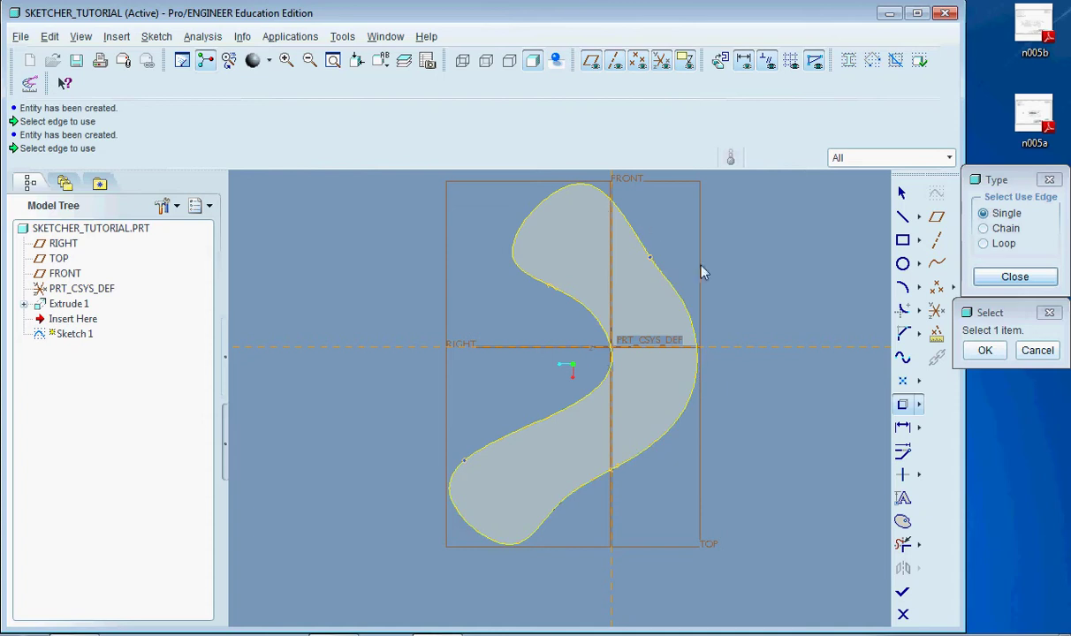
key(ctrl+z)
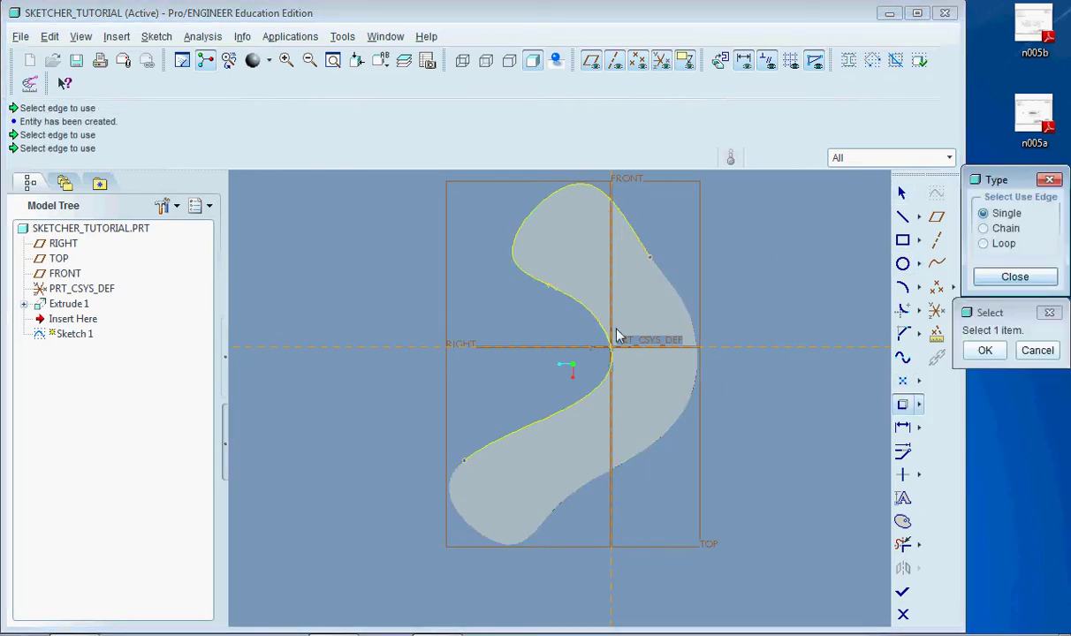
click(680, 426)
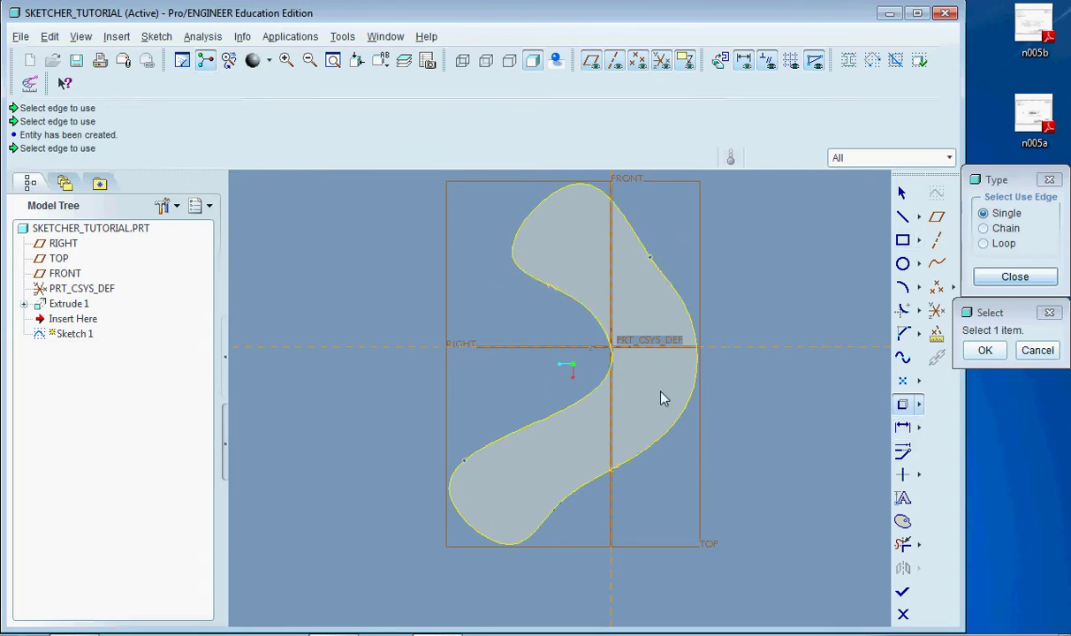
Trim away the traced edge segments and recapture the whole outline as one Loop-type Use Edge
click(902, 546)
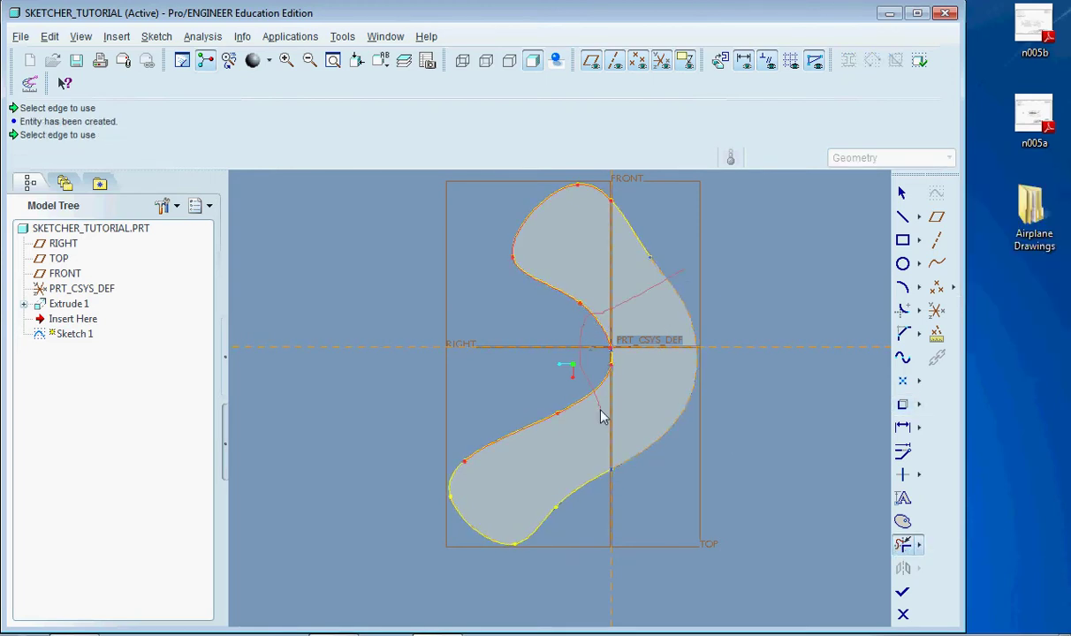
mouse_move(666, 238)
mouse_down()
mouse_move(617, 355)
mouse_move(472, 459)
mouse_move(581, 540)
mouse_move(623, 467)
mouse_up()
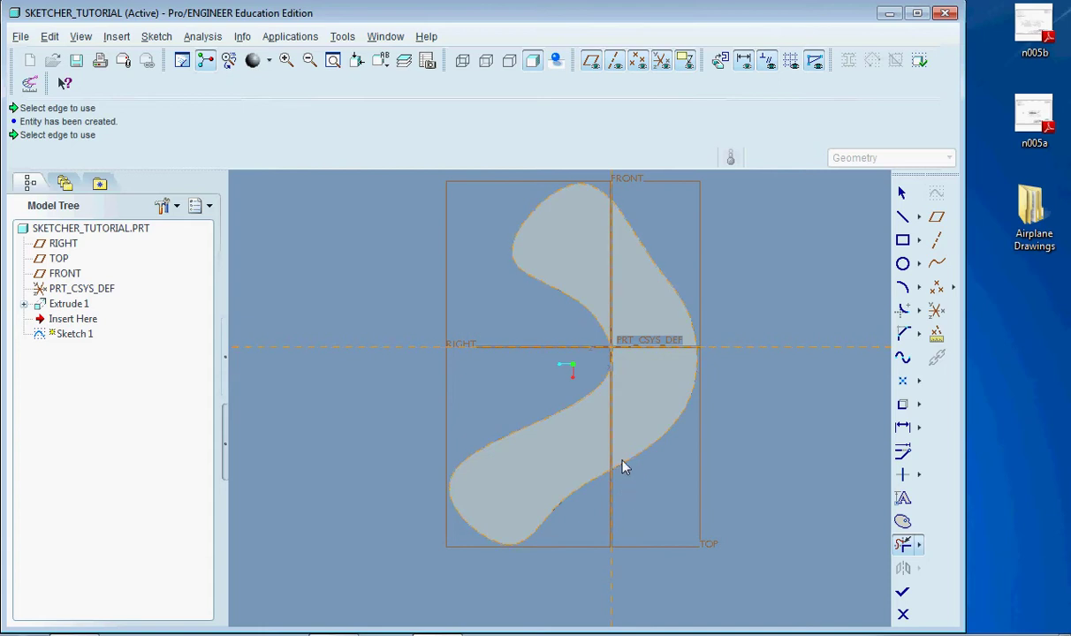
click(903, 405)
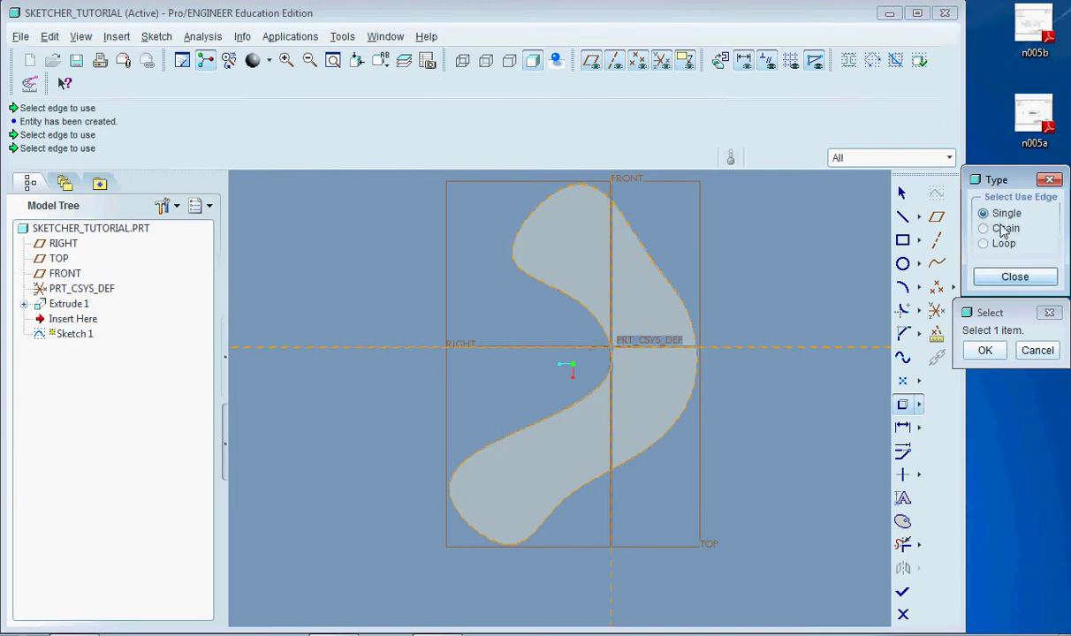
click(985, 245)
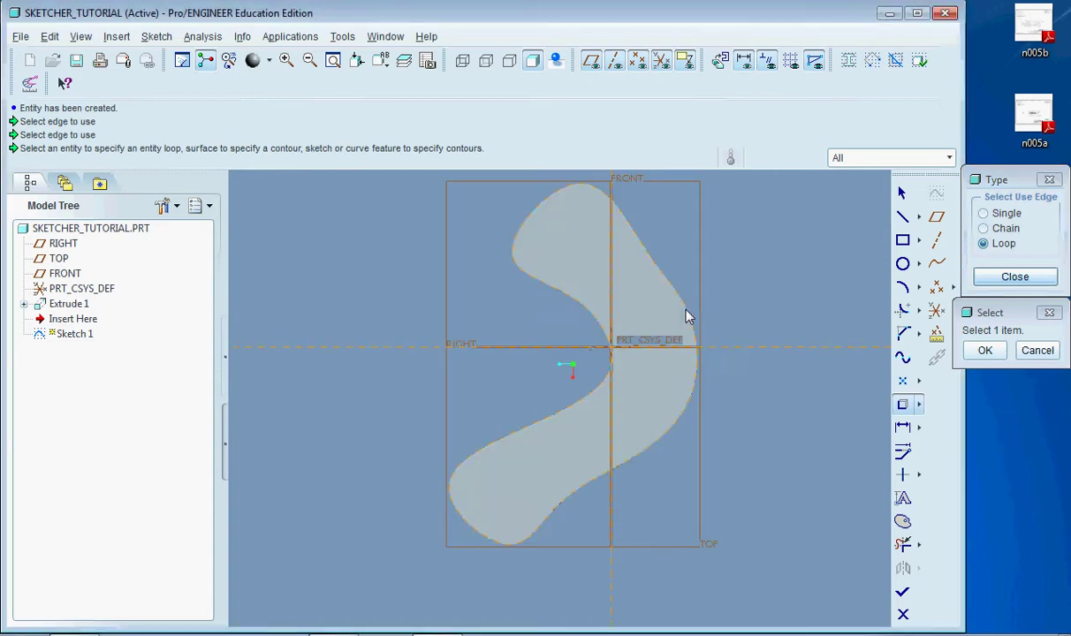
click(689, 315)
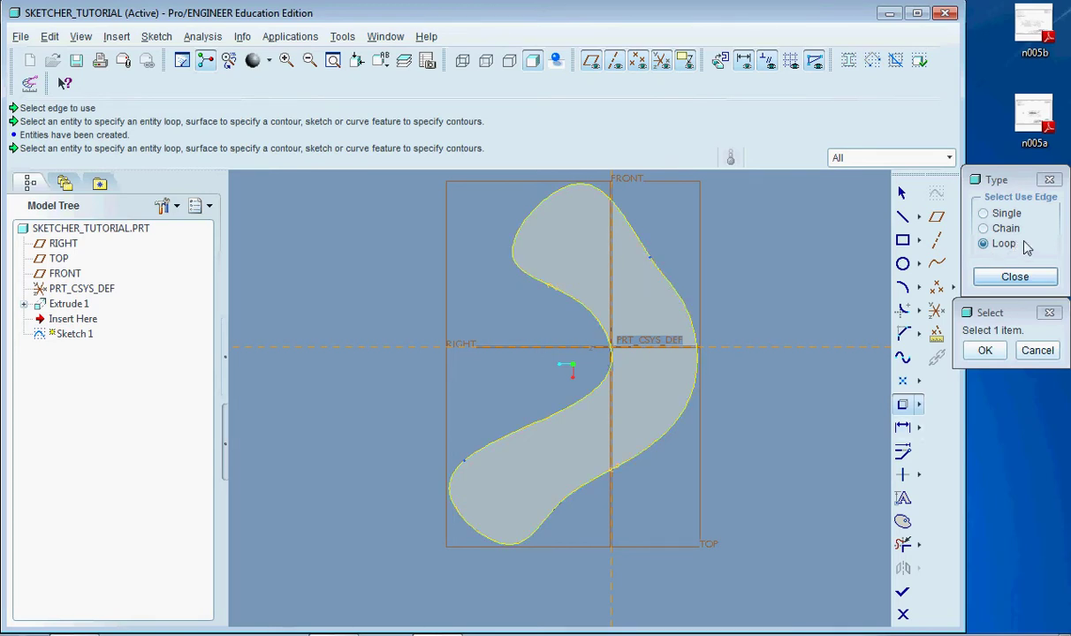
click(1036, 352)
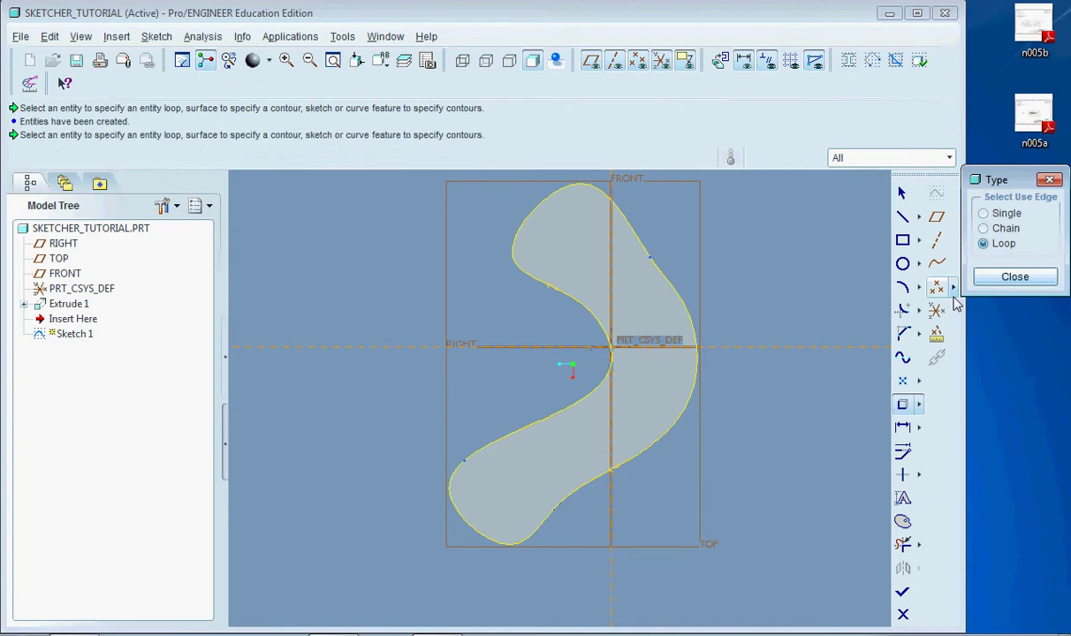
Finish copying edges and orbit the part to look down on its top face
click(1025, 279)
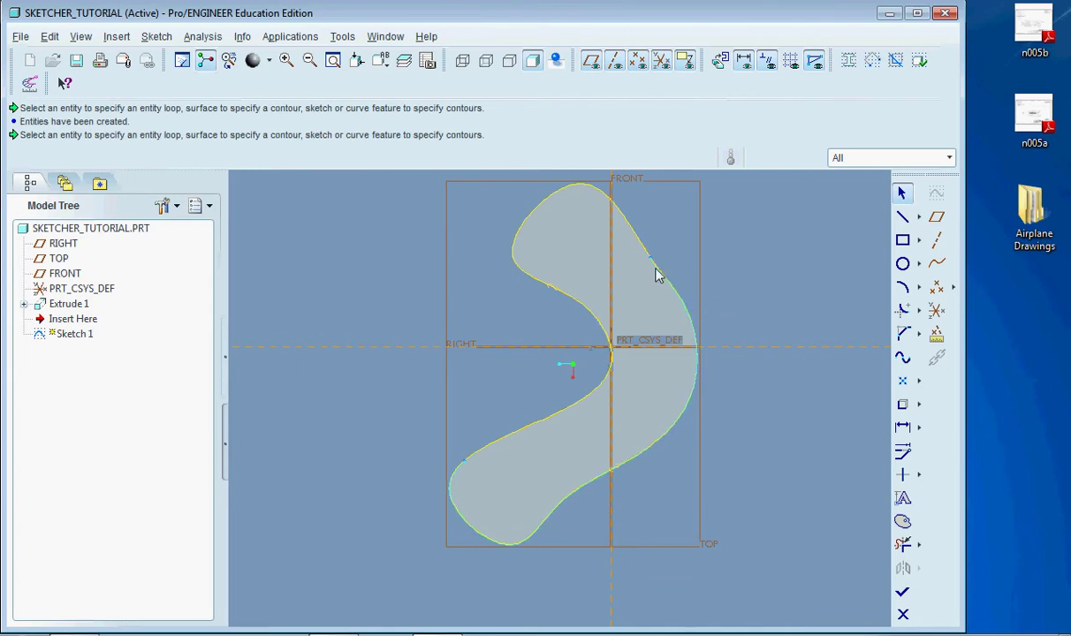
mouse_move(656, 275)
middle_down()
mouse_move(694, 347)
mouse_move(672, 311)
mouse_move(677, 255)
mouse_move(548, 301)
middle_up()
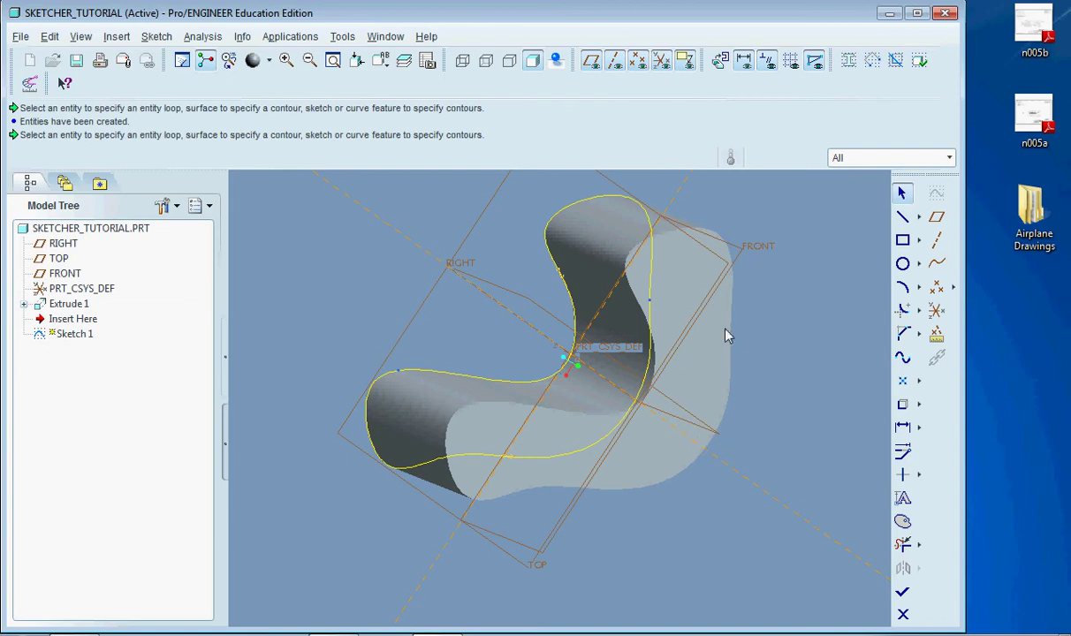
middle_drag(726, 336, 624, 285)
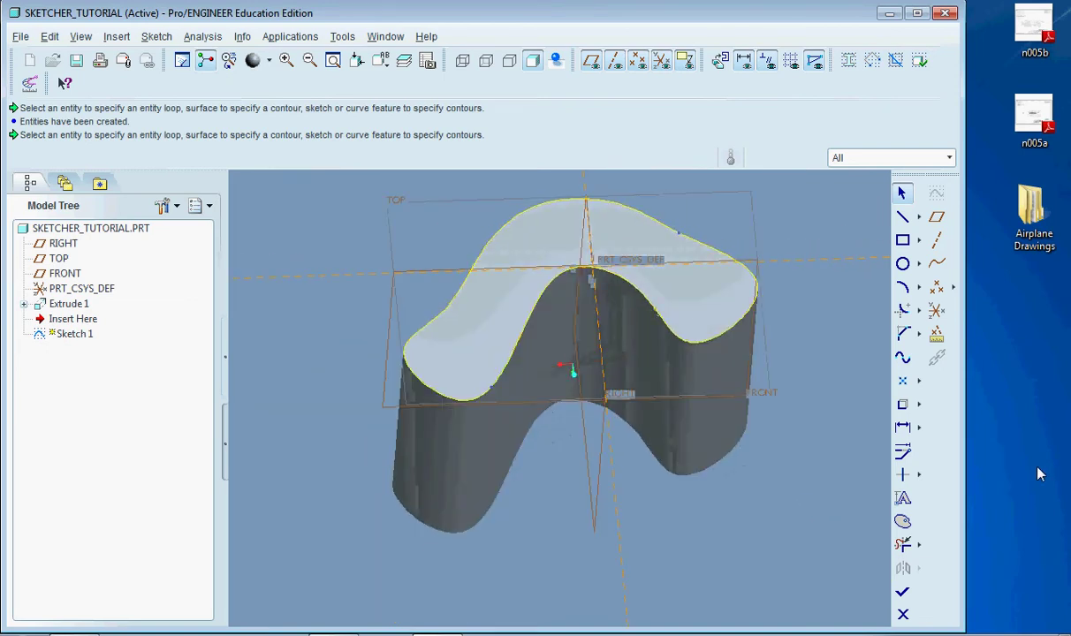
Expand the Use Edge flyout on the sketch toolbar to reveal the Offset tool
click(919, 404)
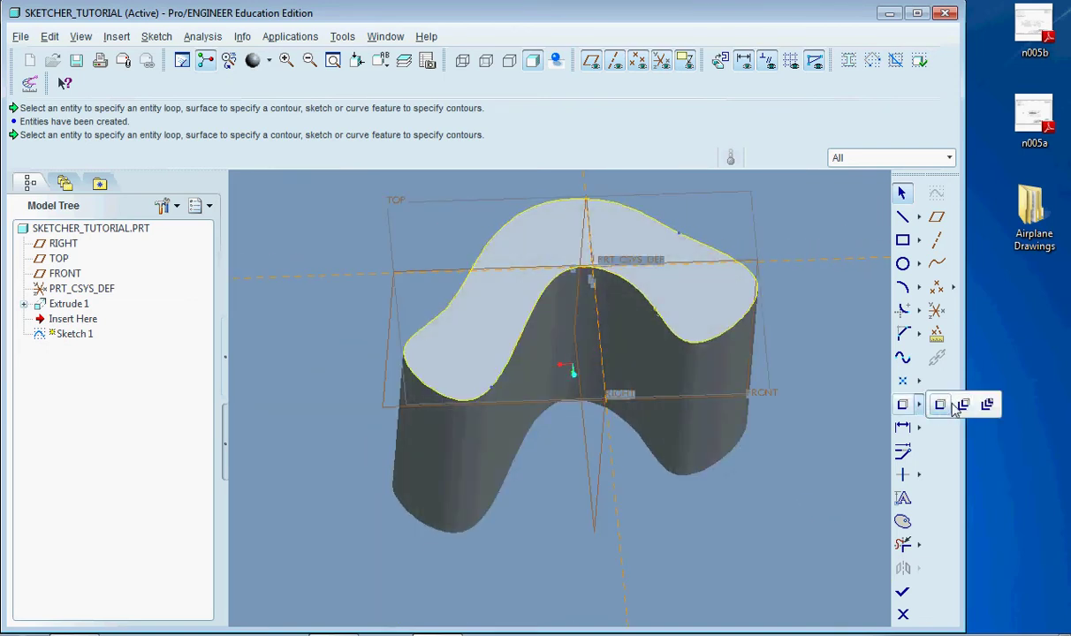
click(919, 406)
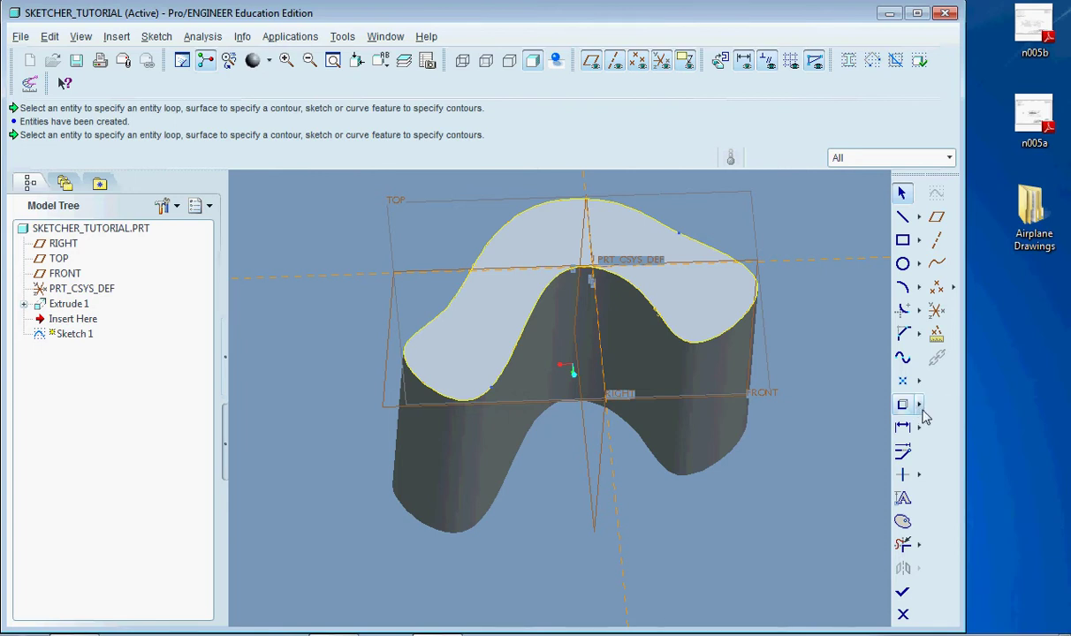
click(919, 407)
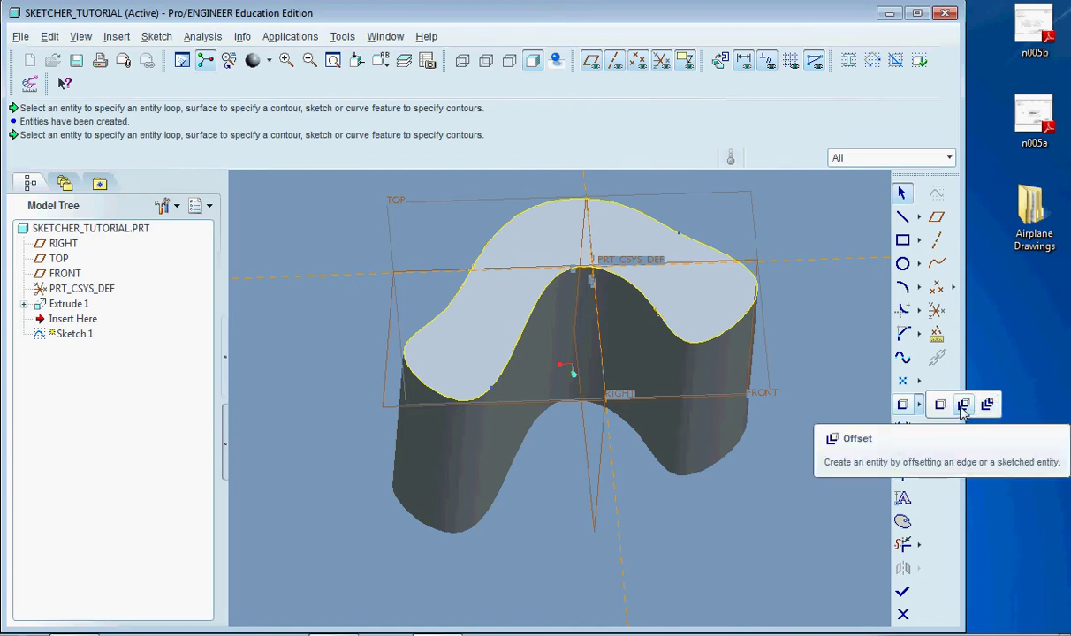
Start Offset with Type set to Loop and select the part's outer edge loop
click(963, 405)
middle_drag(781, 231, 884, 229)
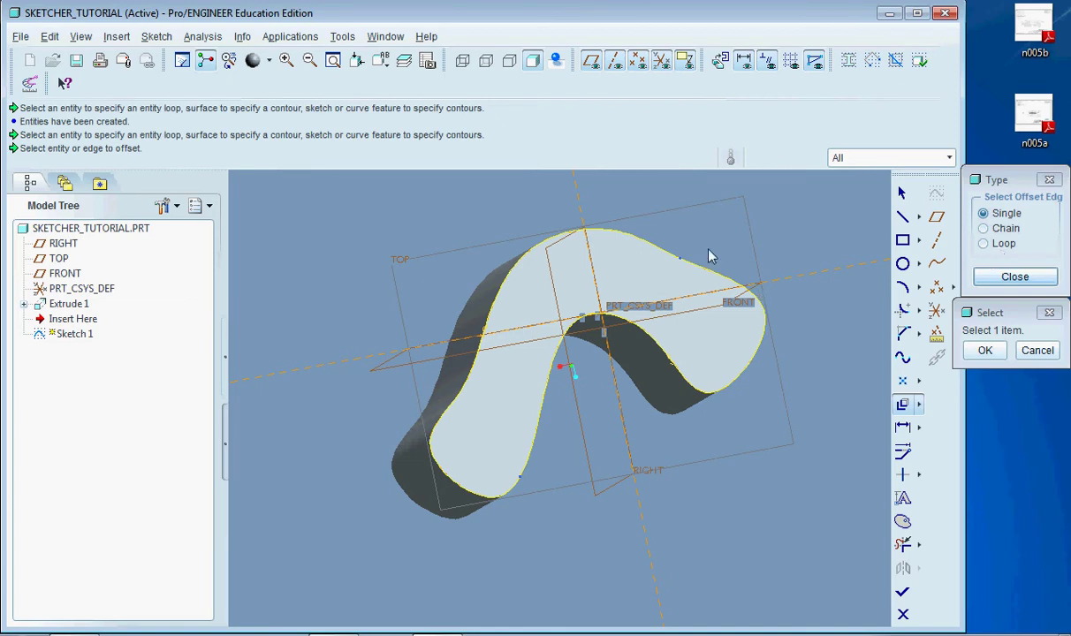
click(996, 246)
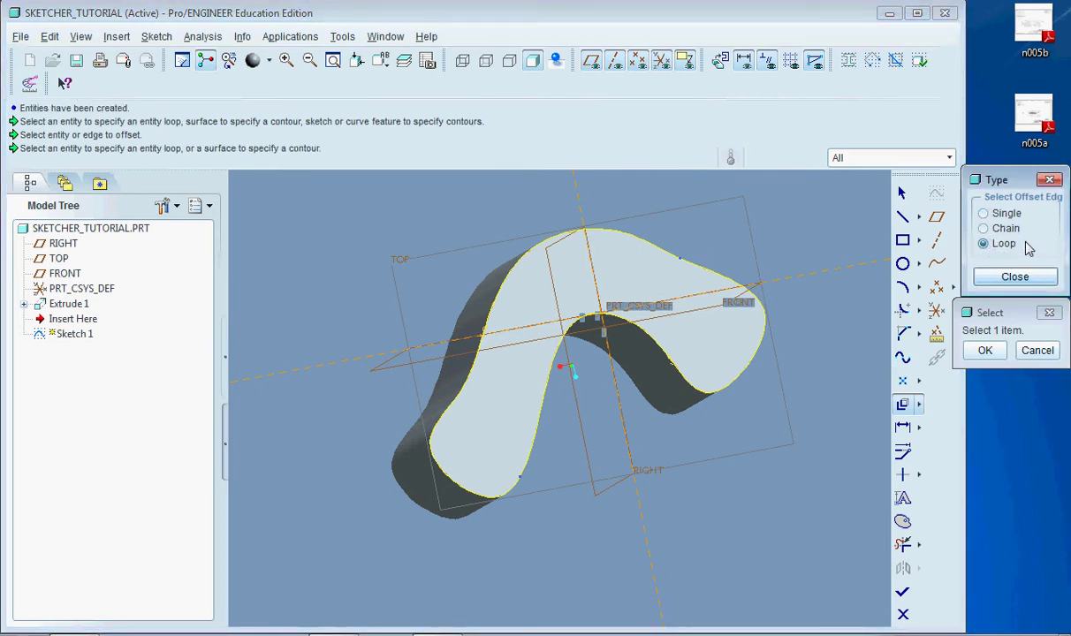
click(738, 385)
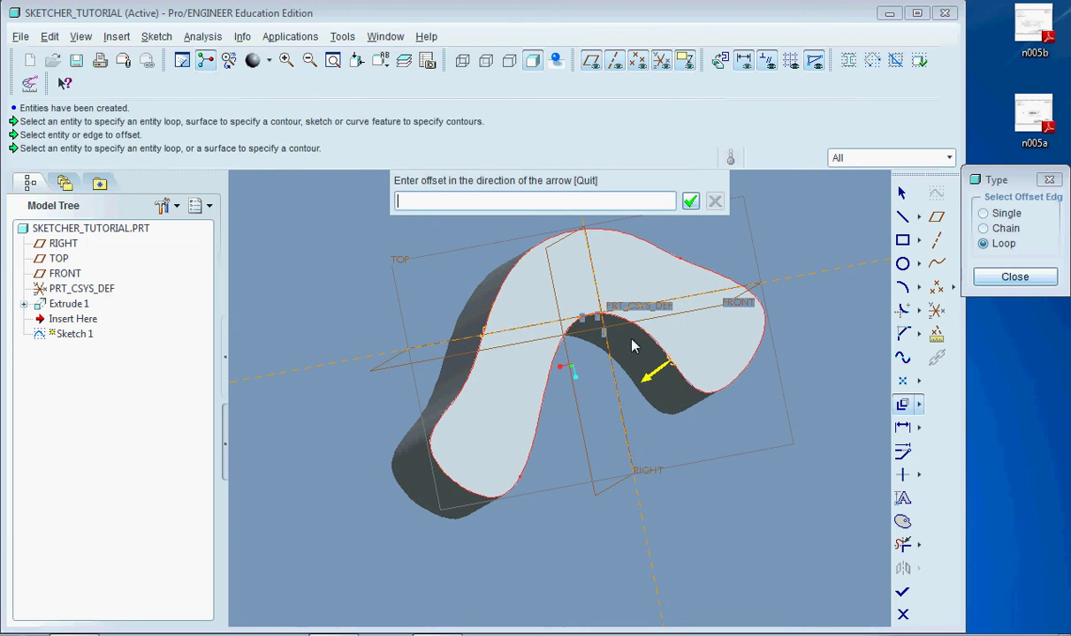
Offset the outline loop 25 units outward and view it flat on the sketch plane
key(Return)
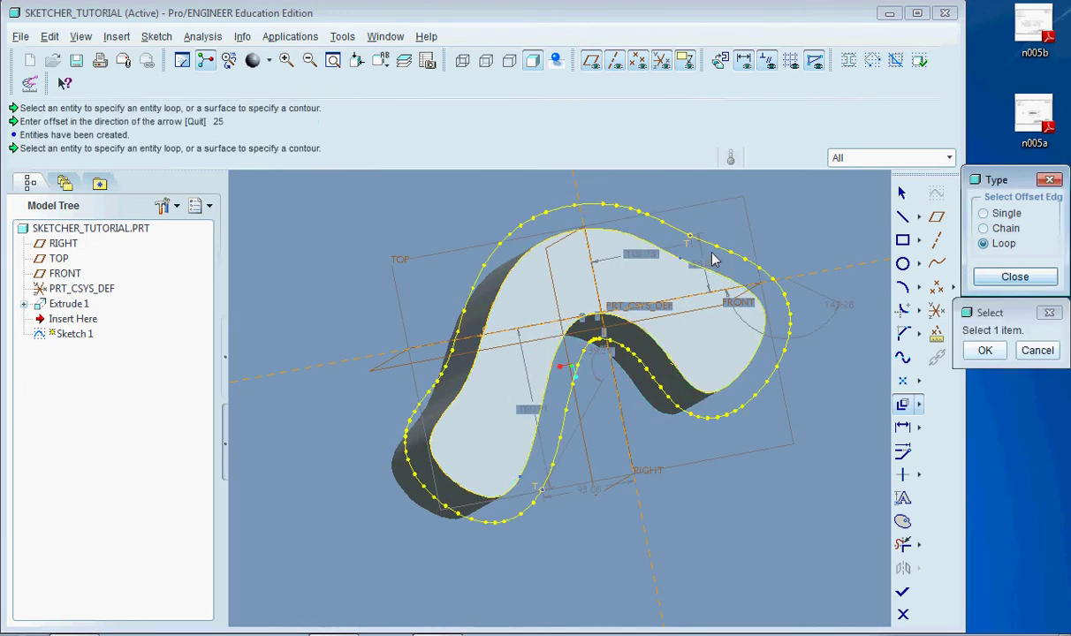
key(ctrl+d)
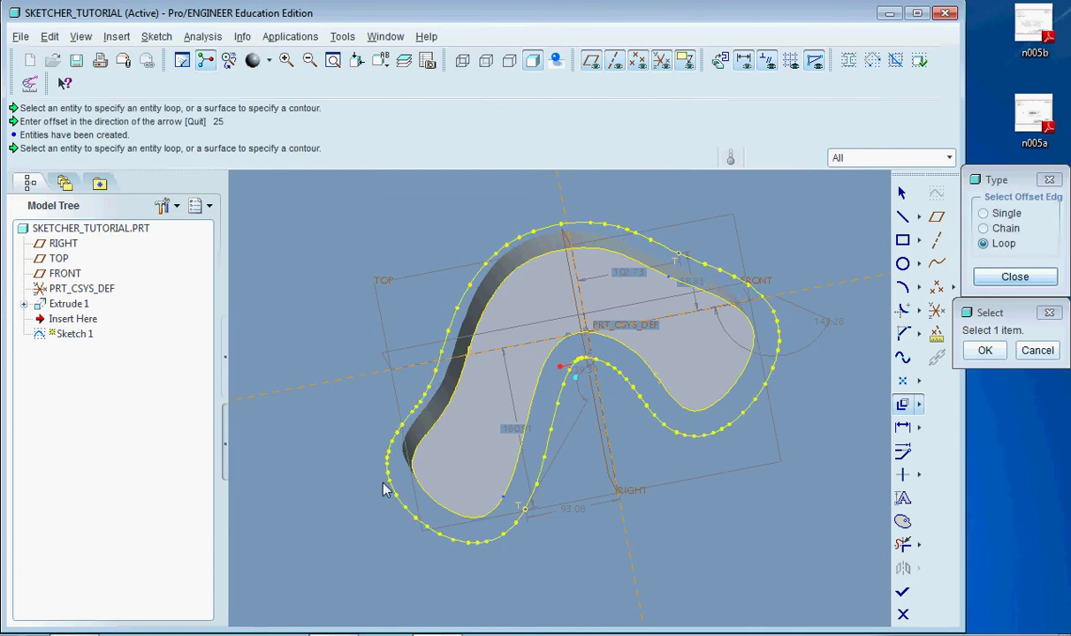
mouse_move(477, 482)
middle_down()
mouse_move(471, 475)
mouse_move(478, 481)
middle_up()
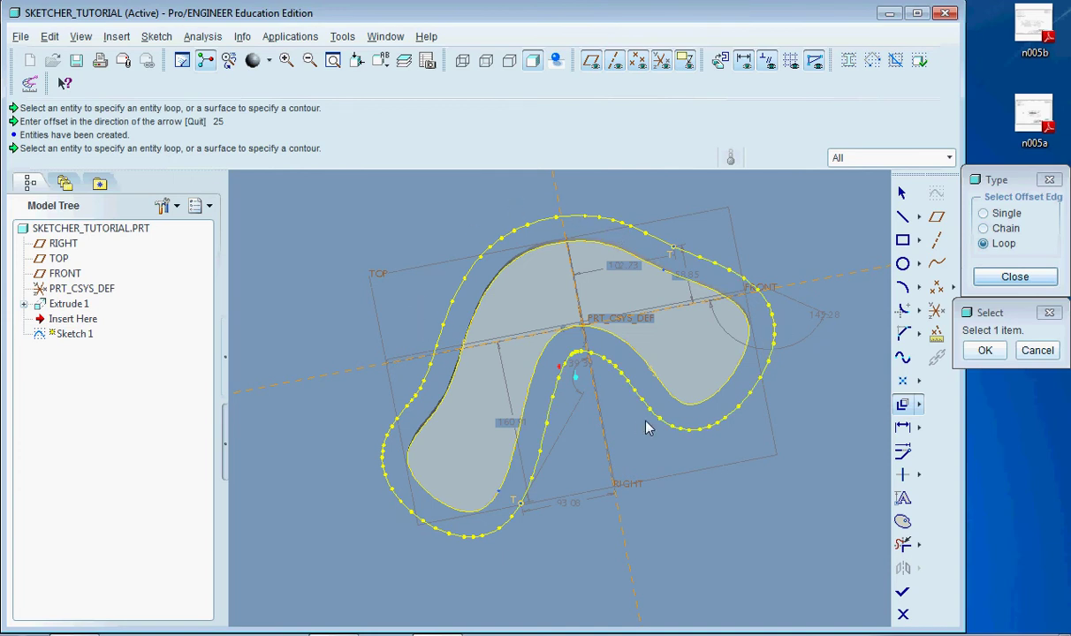
Undo the outward loop and offset the inner arch edge by -25
key(ctrl+z)
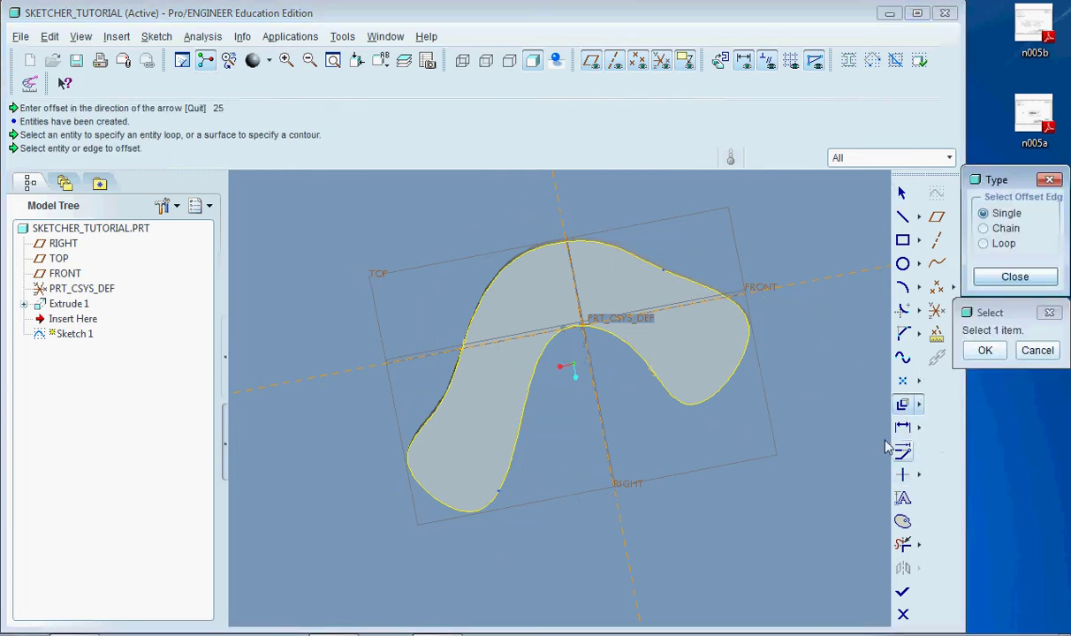
click(718, 392)
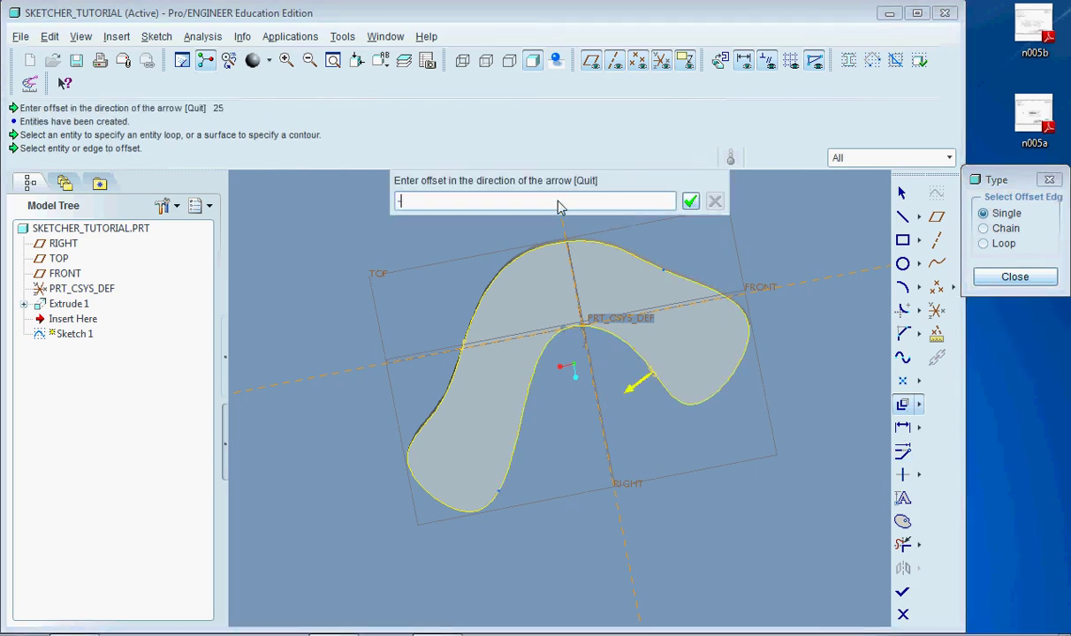
text(-25)
key(Return)
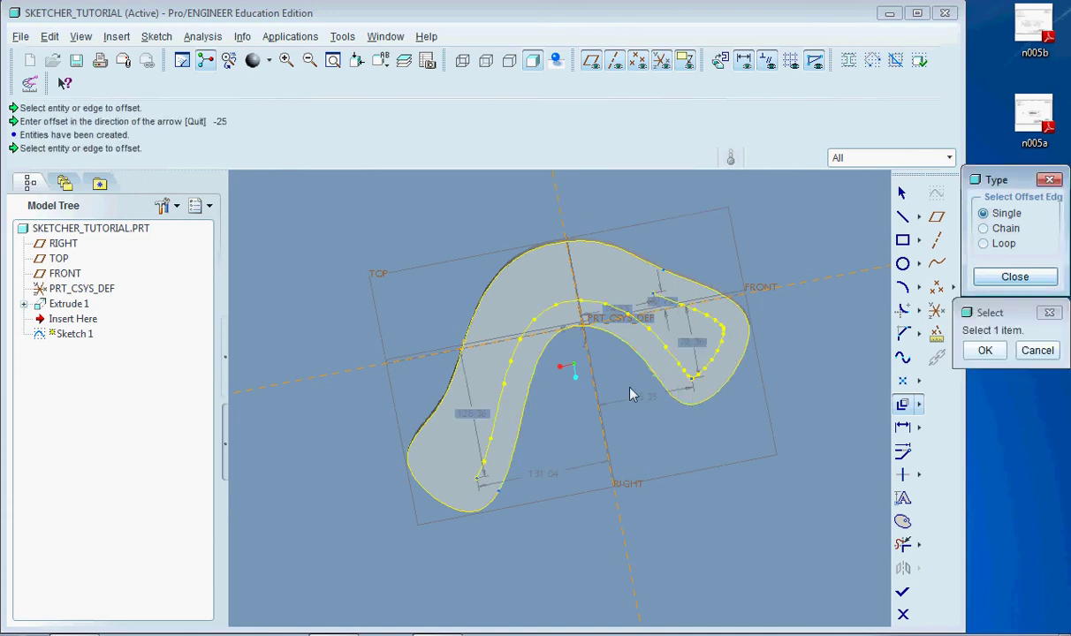
Offset the outer curved edge by -25 as well
click(636, 265)
text(-)
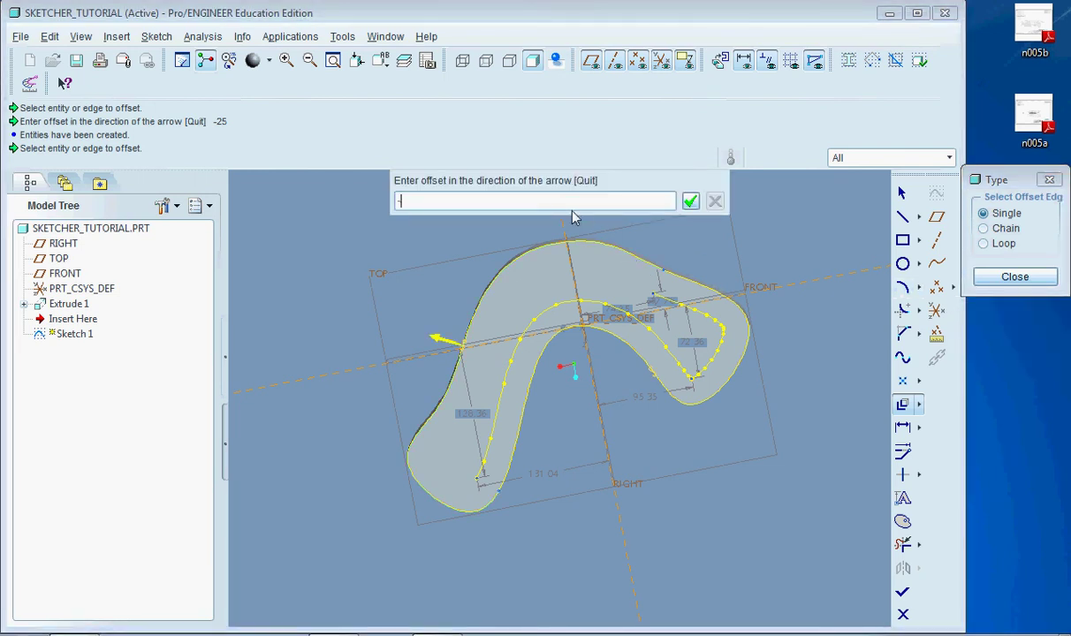
text(25)
key(Return)
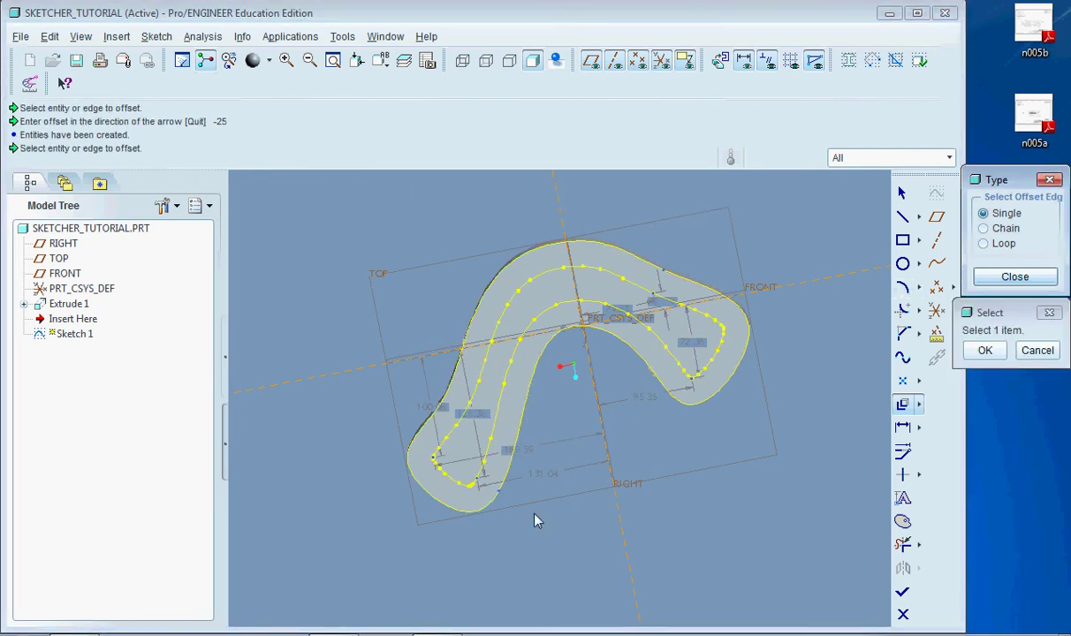
scroll(437, 479, up, 5)
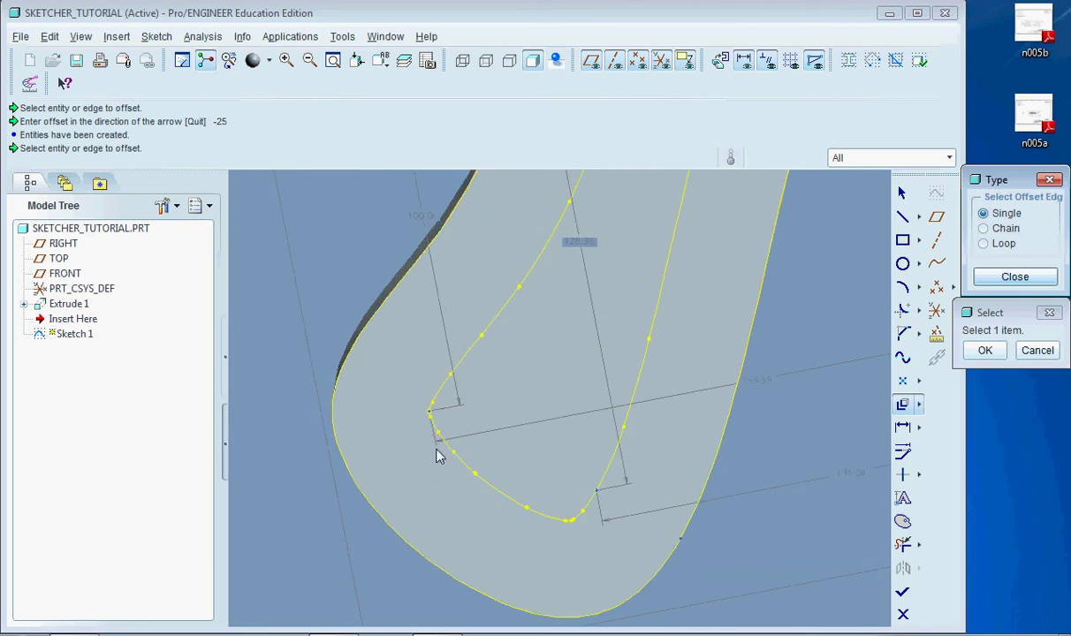
scroll(583, 566, up, 5)
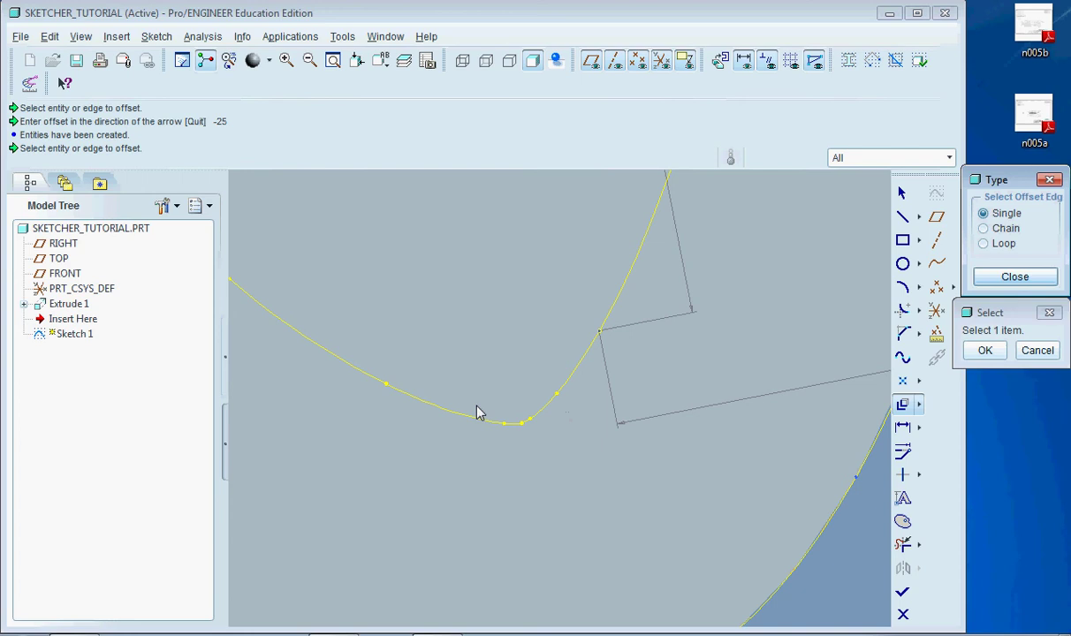
scroll(725, 316, down, 4)
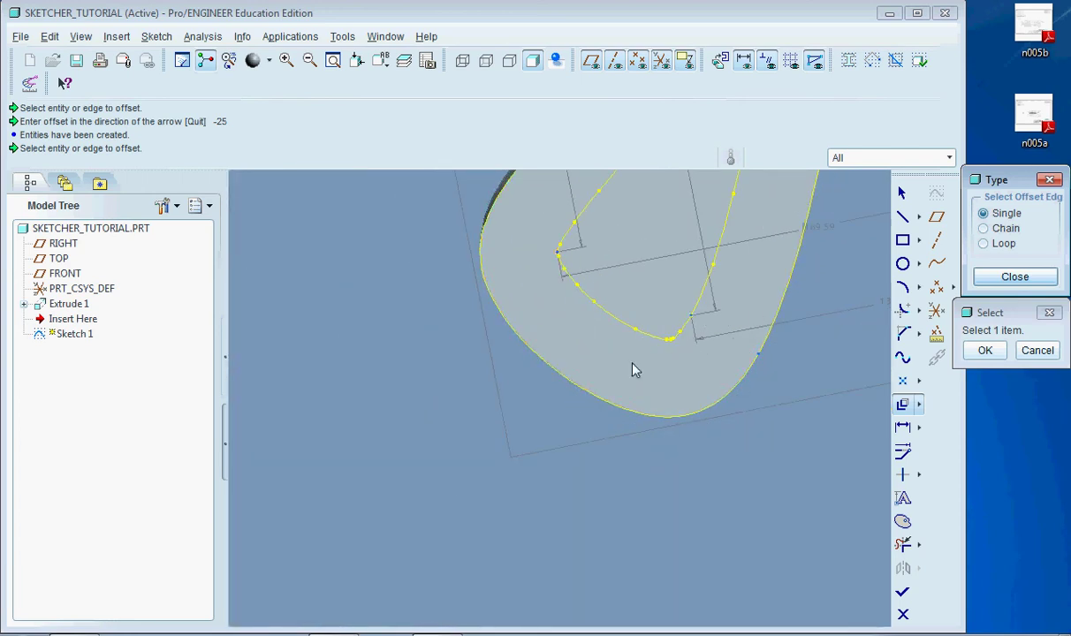
scroll(774, 398, up, 3)
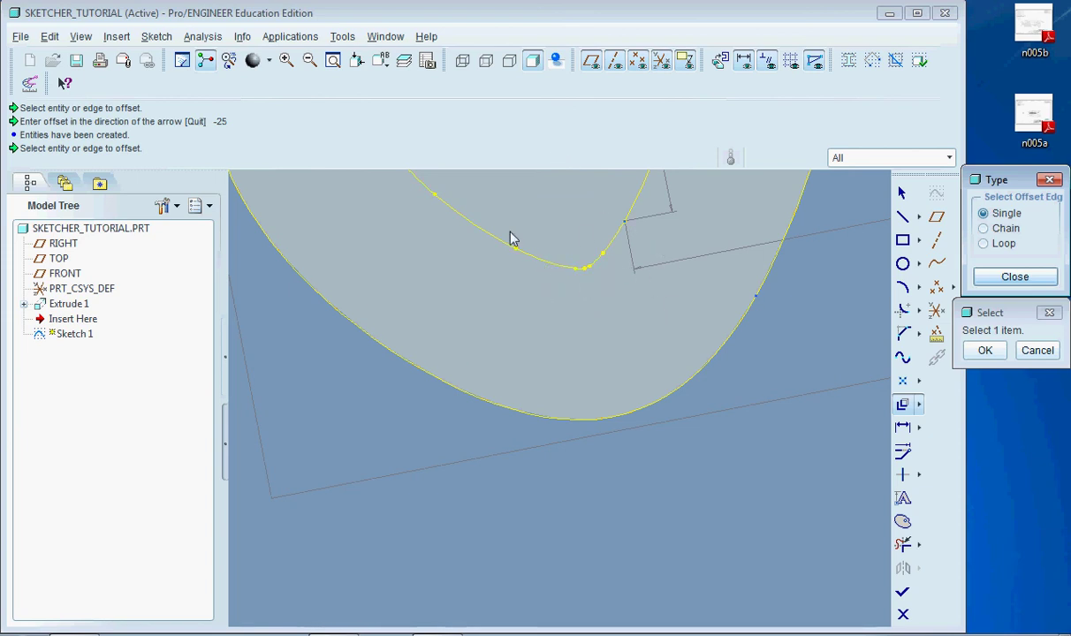
key(ctrl+d)
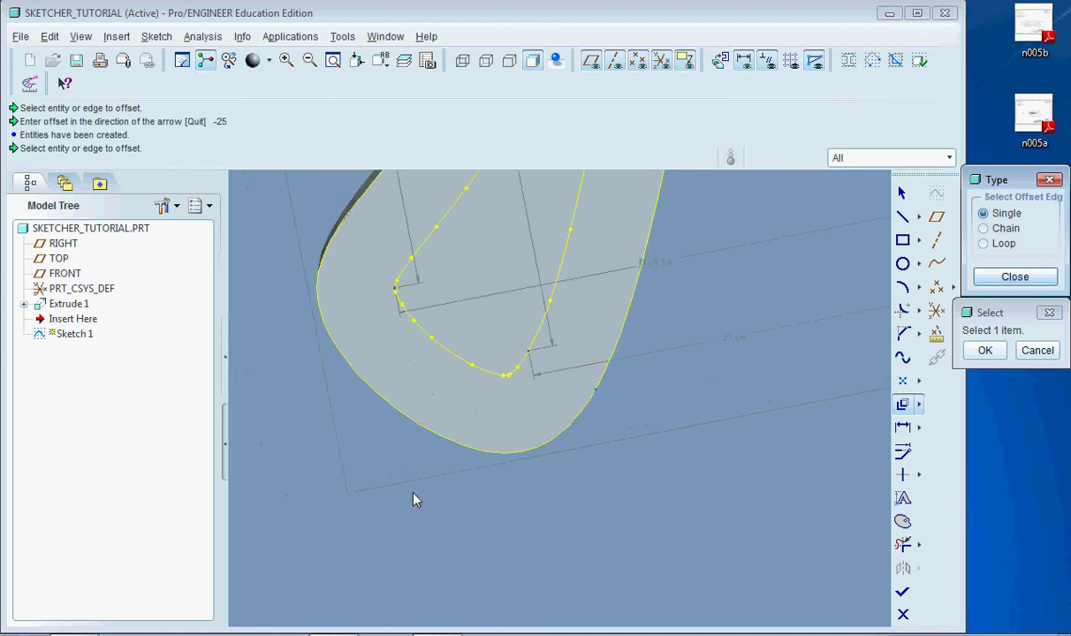
Exit the Offset tool and orbit the model to view the extruded part
middle_click(510, 471)
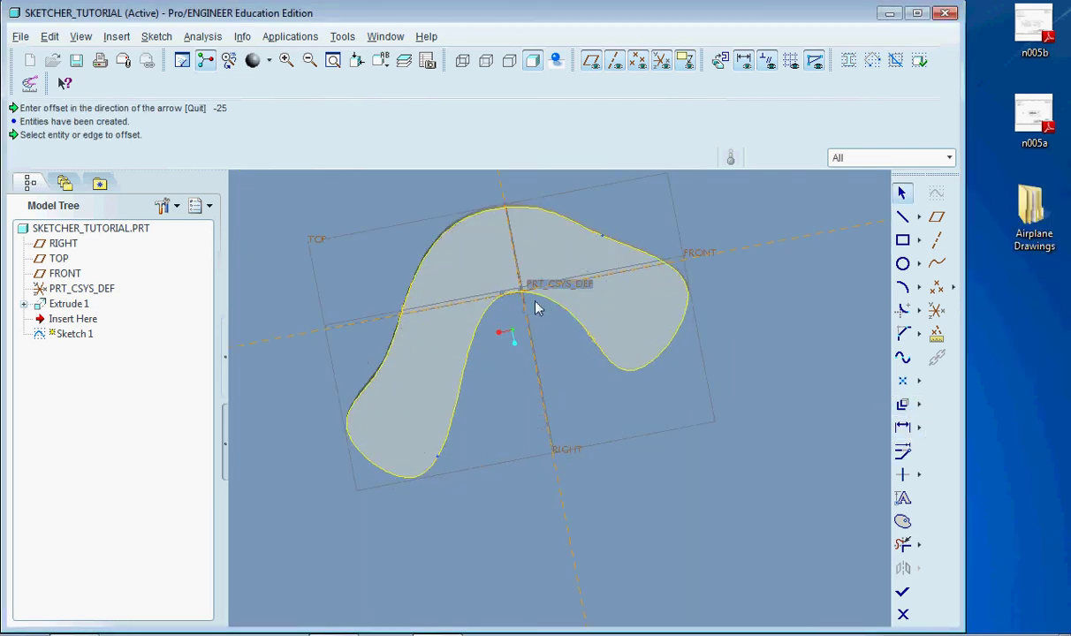
mouse_move(480, 323)
middle_down()
mouse_move(523, 319)
mouse_move(657, 383)
mouse_move(617, 384)
mouse_move(823, 434)
middle_up()
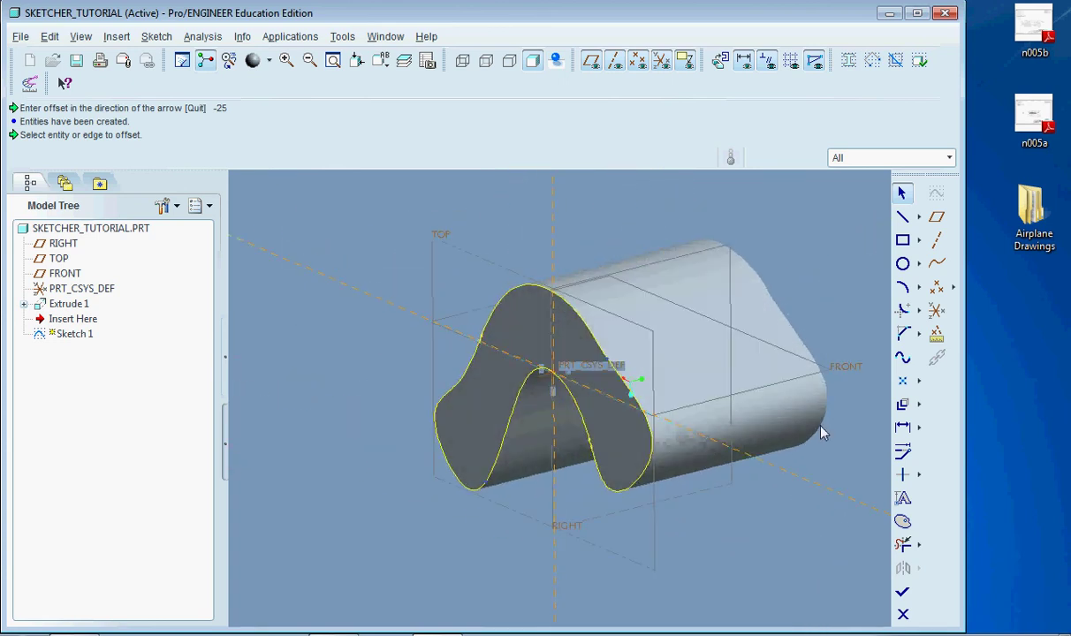